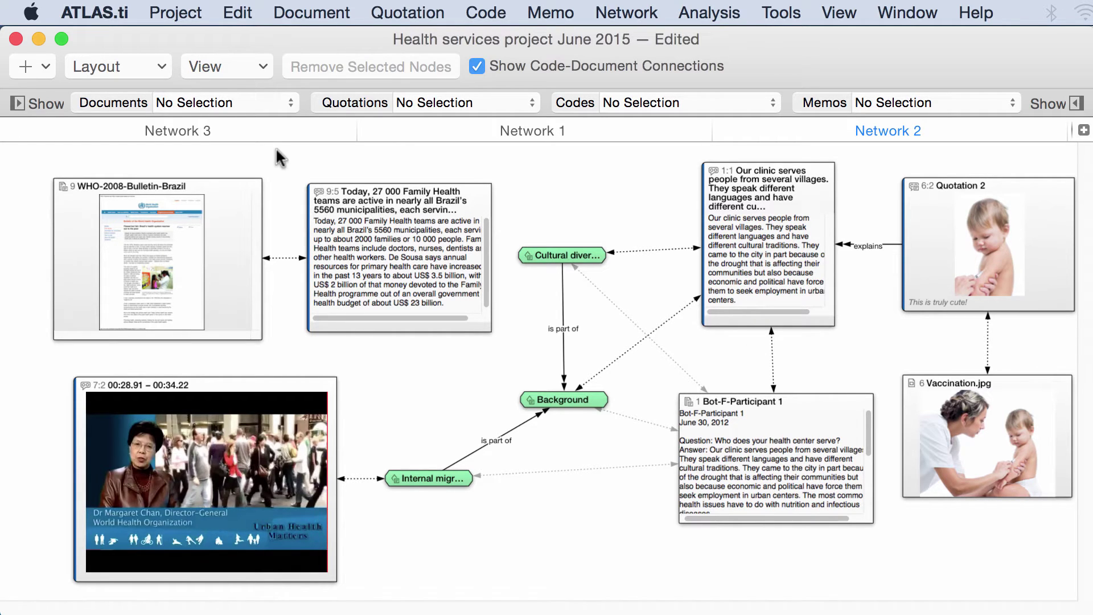
Hide quotation previews, inspect the 9:5 and 1:1 quotation nodes, then restore the previews
left_click(241, 73)
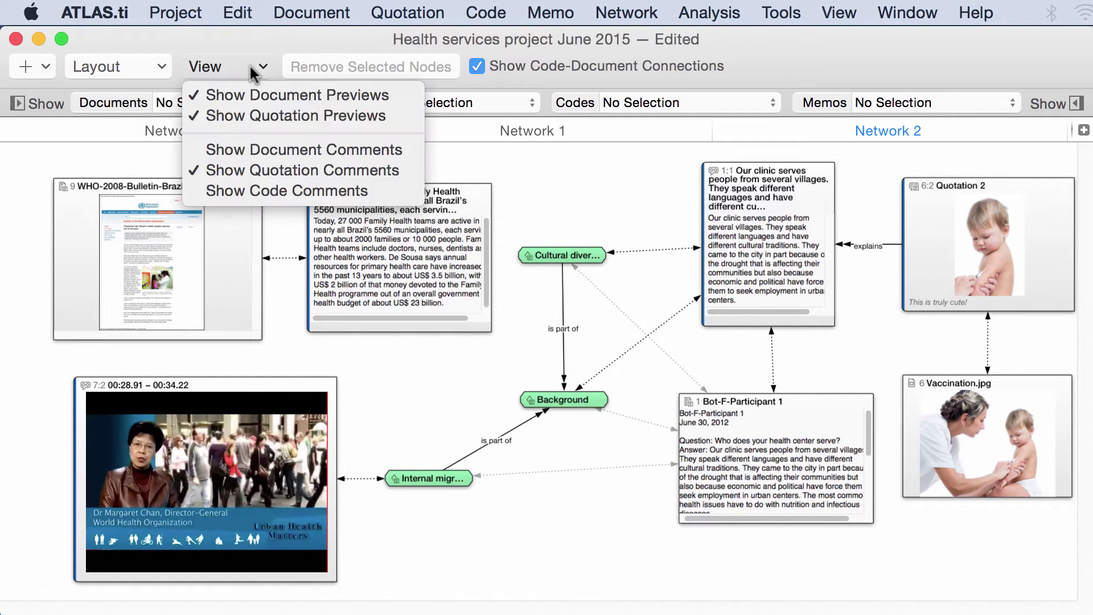
left_click(245, 113)
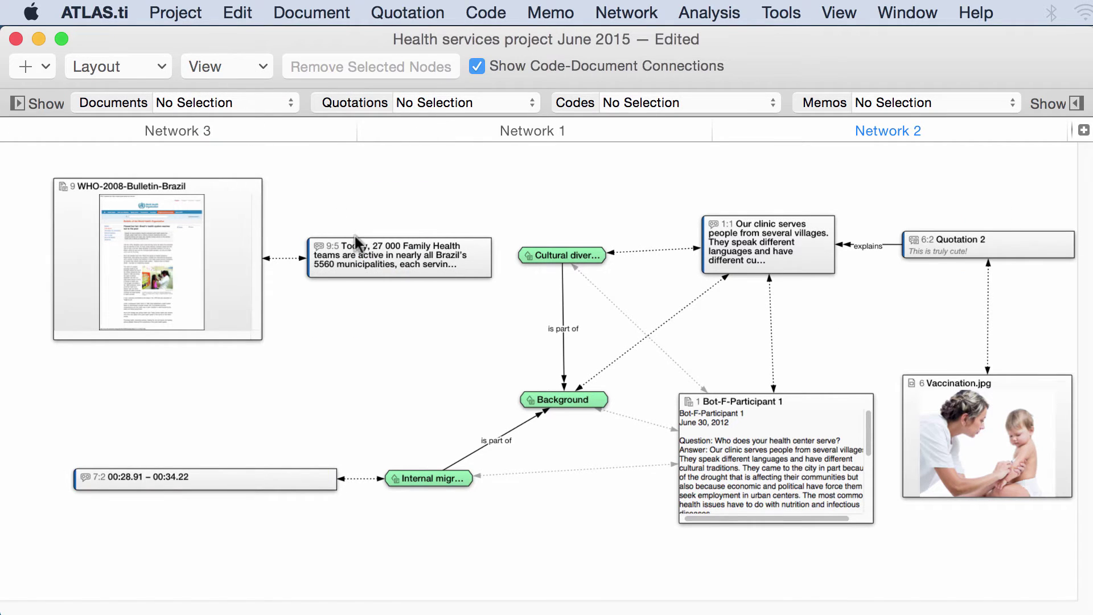
left_click(363, 244)
left_click(745, 262)
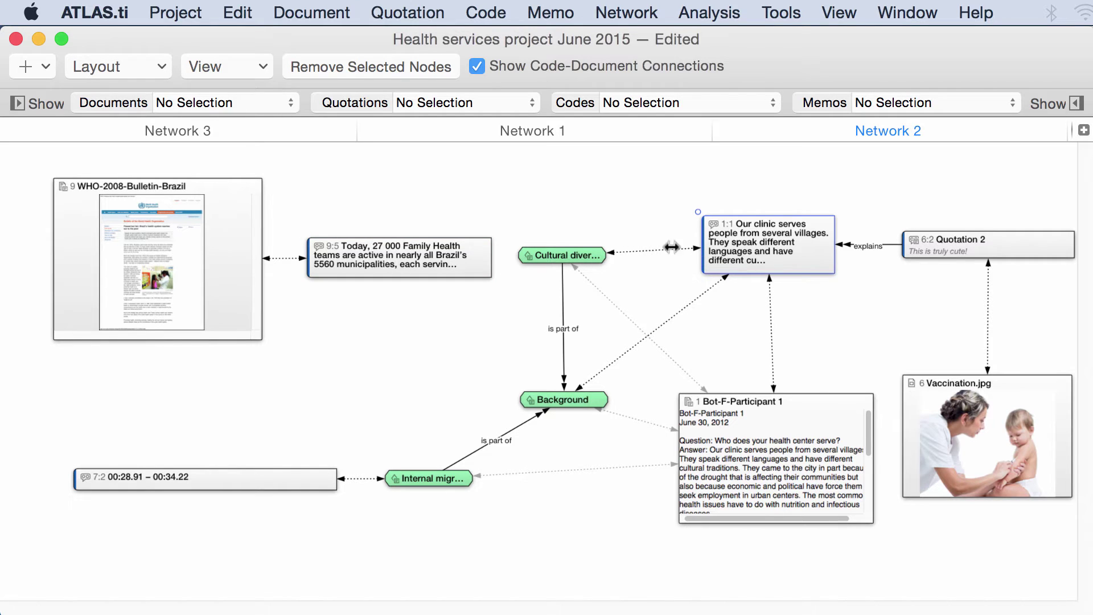
left_click(250, 68)
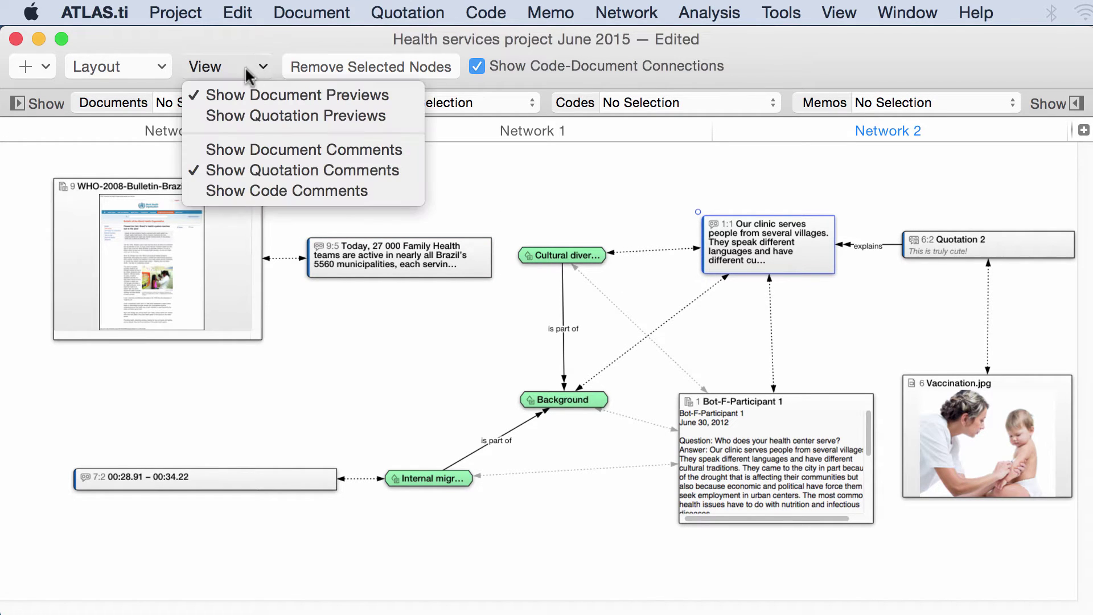
left_click(238, 115)
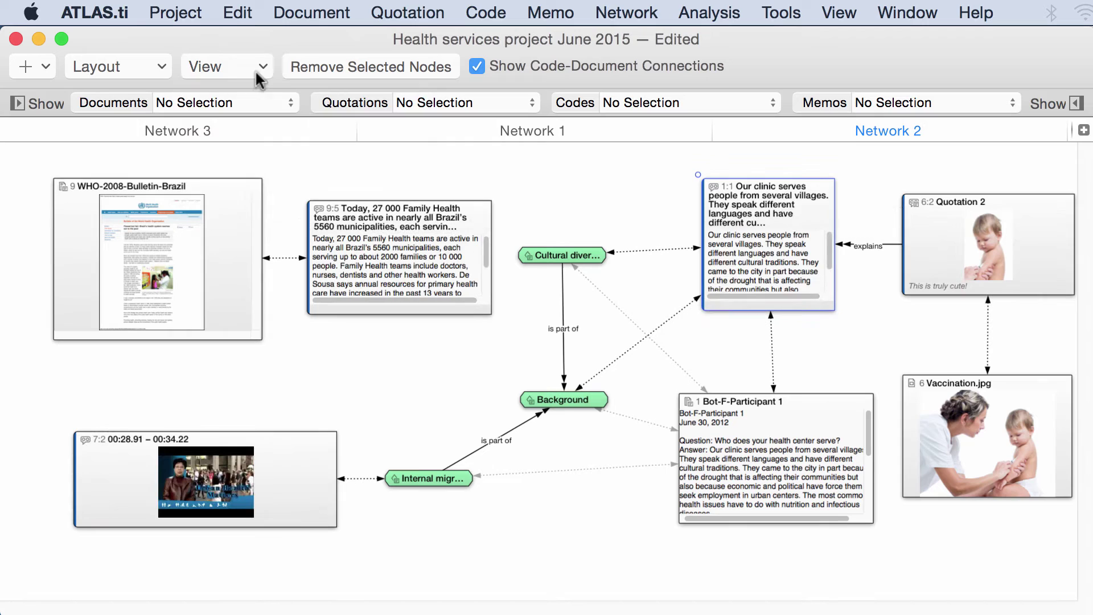
Turn off document previews and quotation previews, leaving nodes like Bot-F-Participant 1 as titles only
left_click(257, 71)
left_click(253, 98)
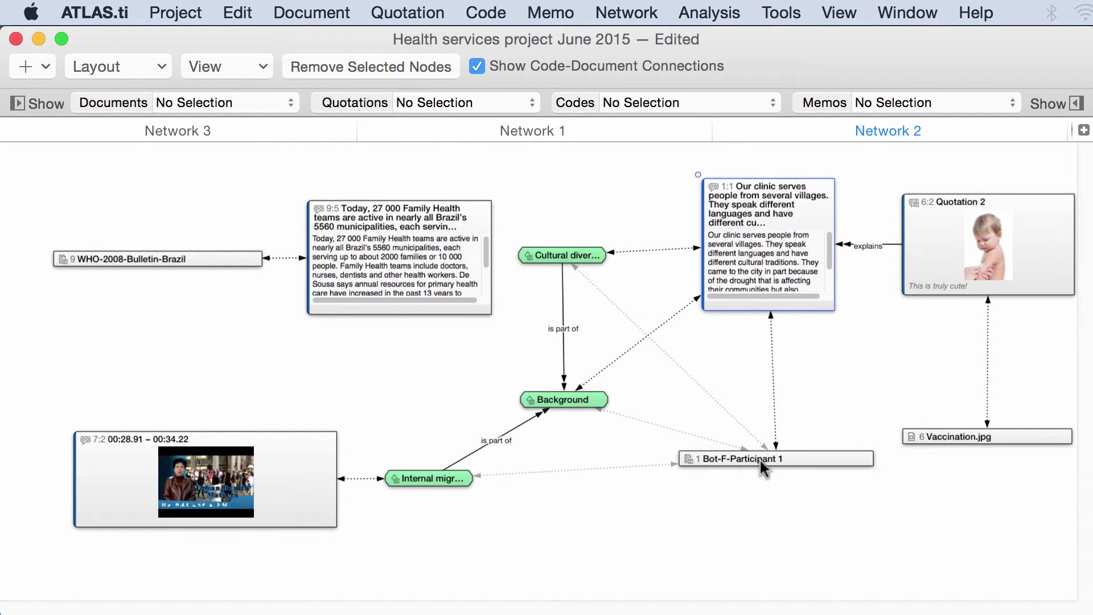
left_click(760, 459)
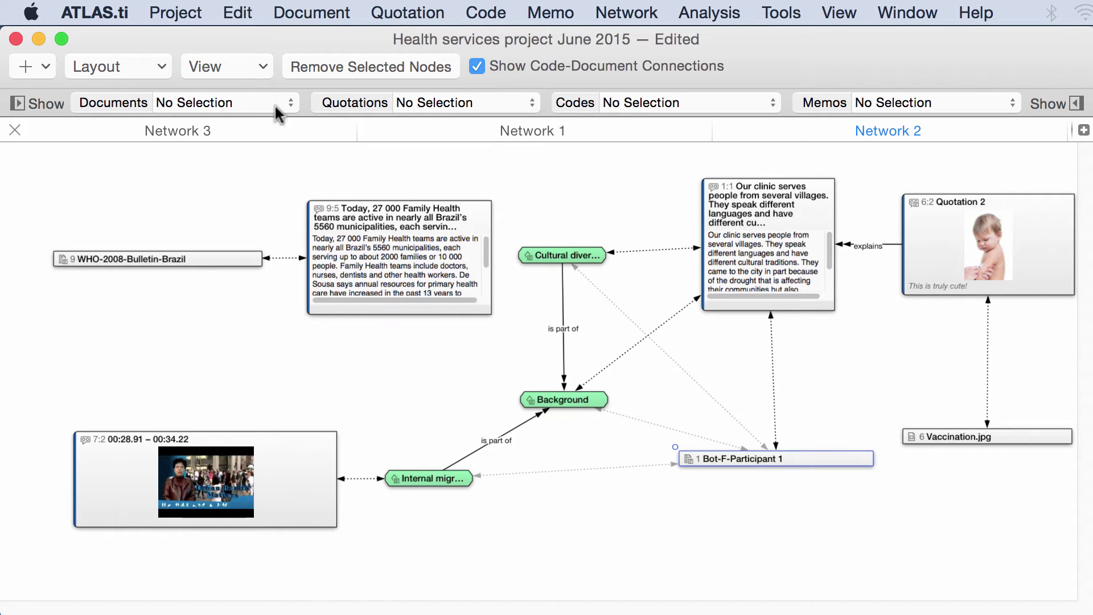
left_click(239, 67)
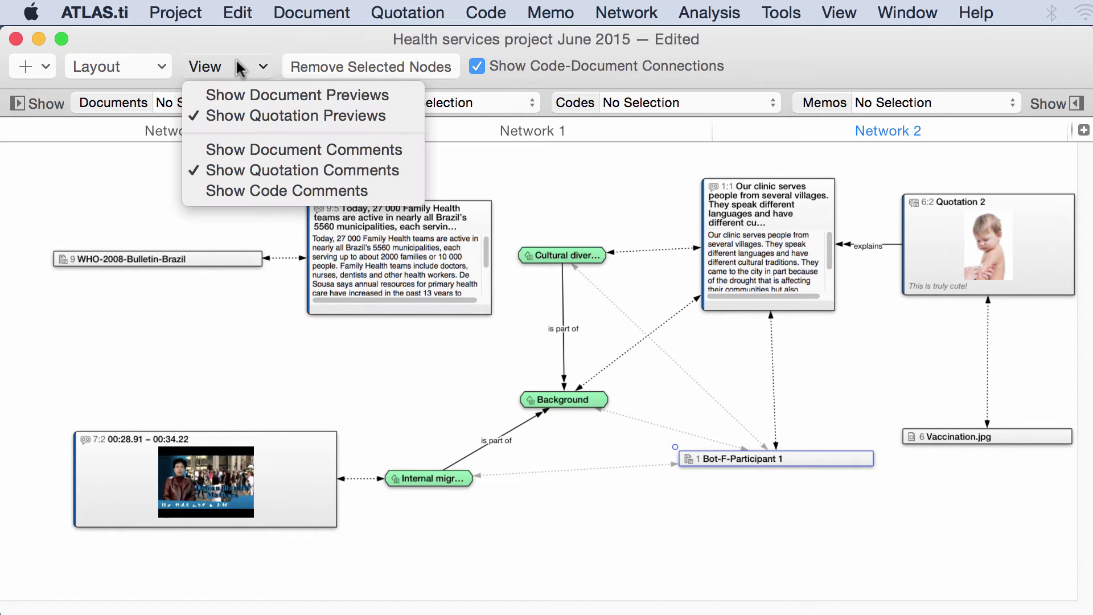
left_click(238, 116)
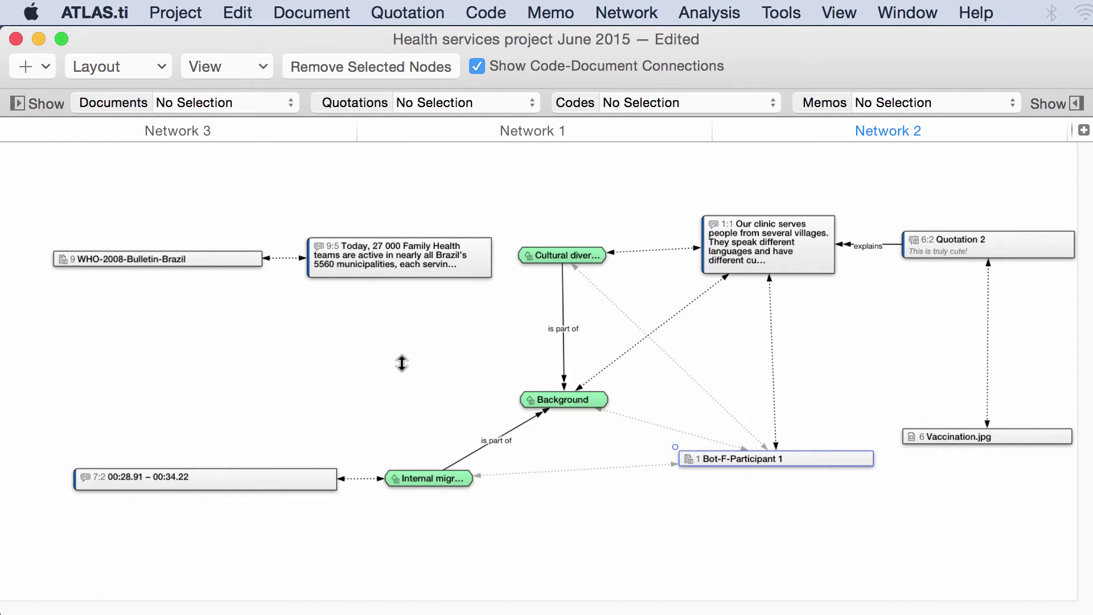
Turn quotation previews and document previews back on from the View options
left_click(251, 67)
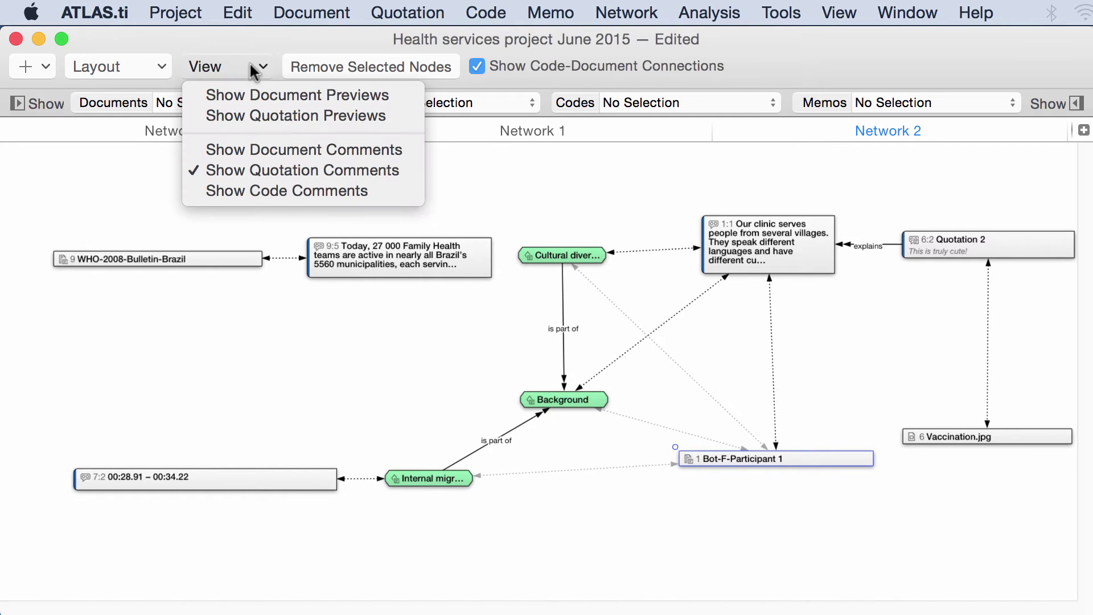
left_click(247, 108)
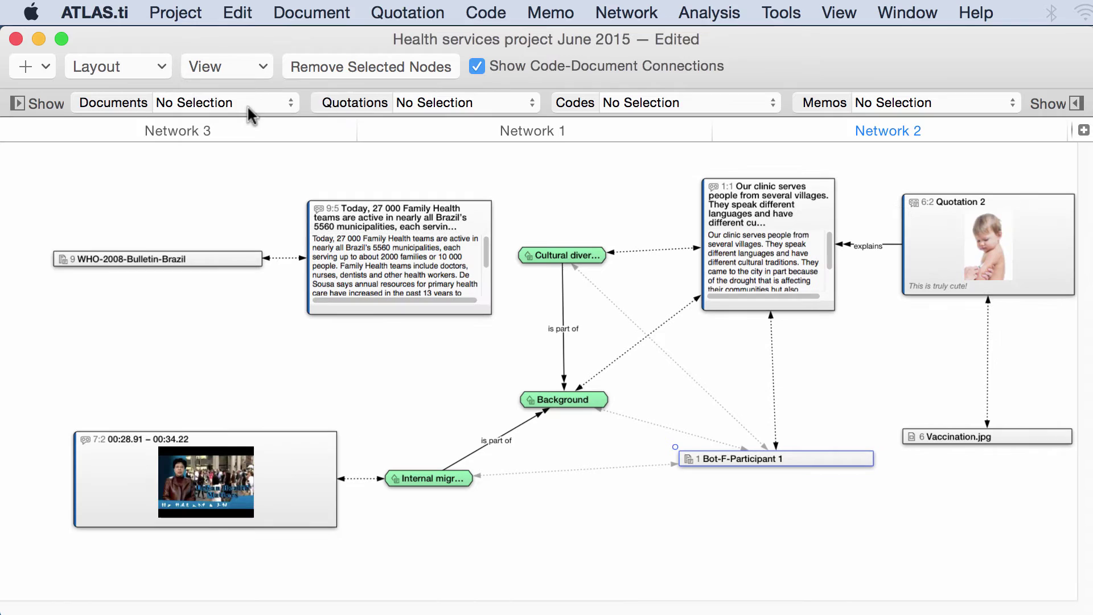
left_click(244, 70)
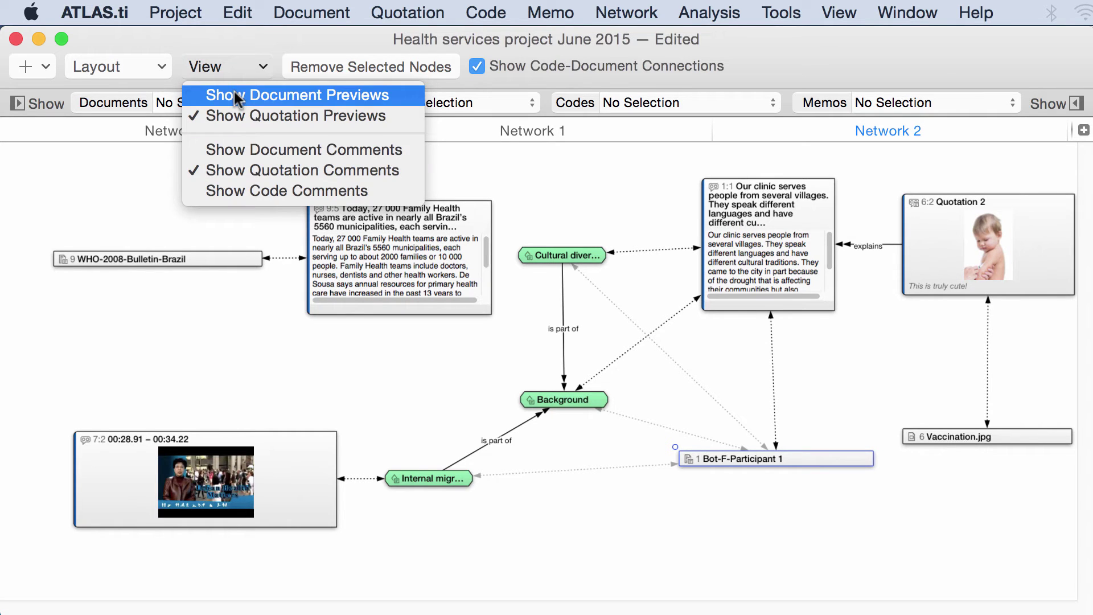
left_click(235, 92)
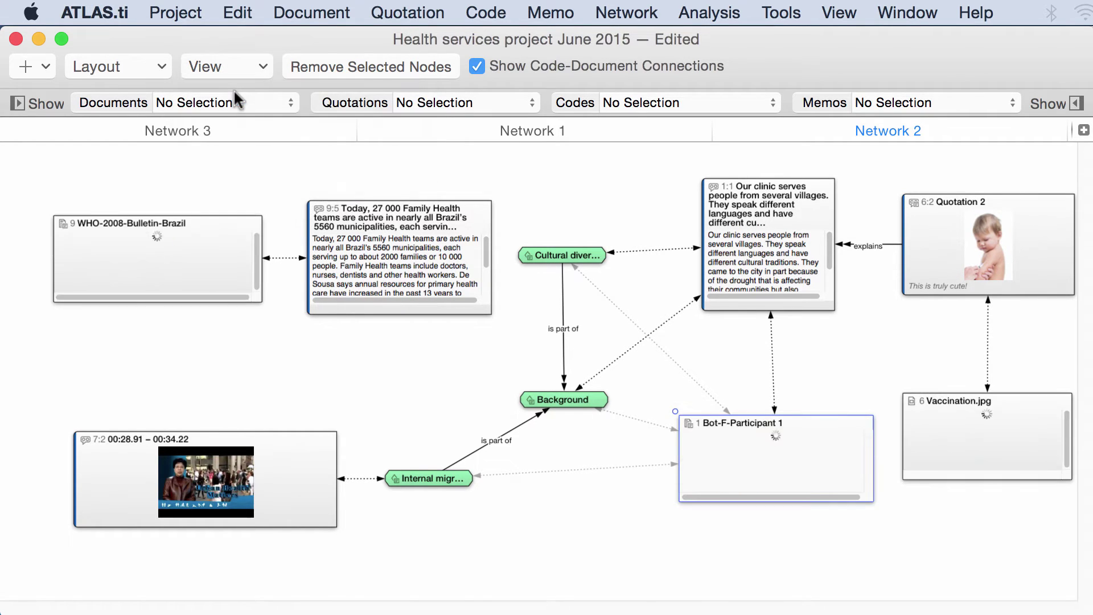
Show document comments and code comments inside their network nodes
left_click(240, 66)
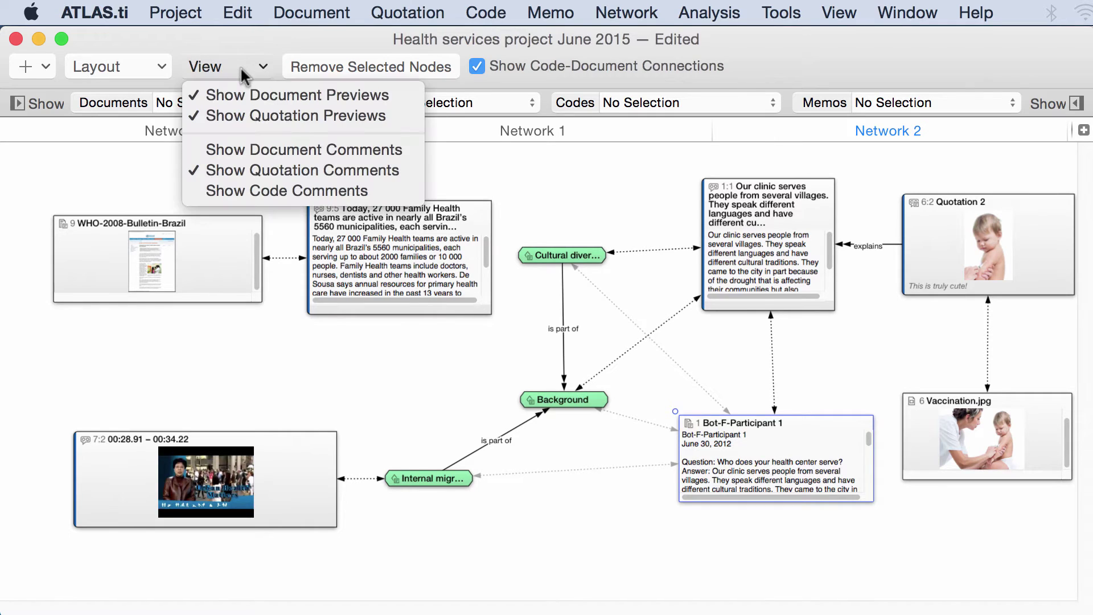
left_click(236, 149)
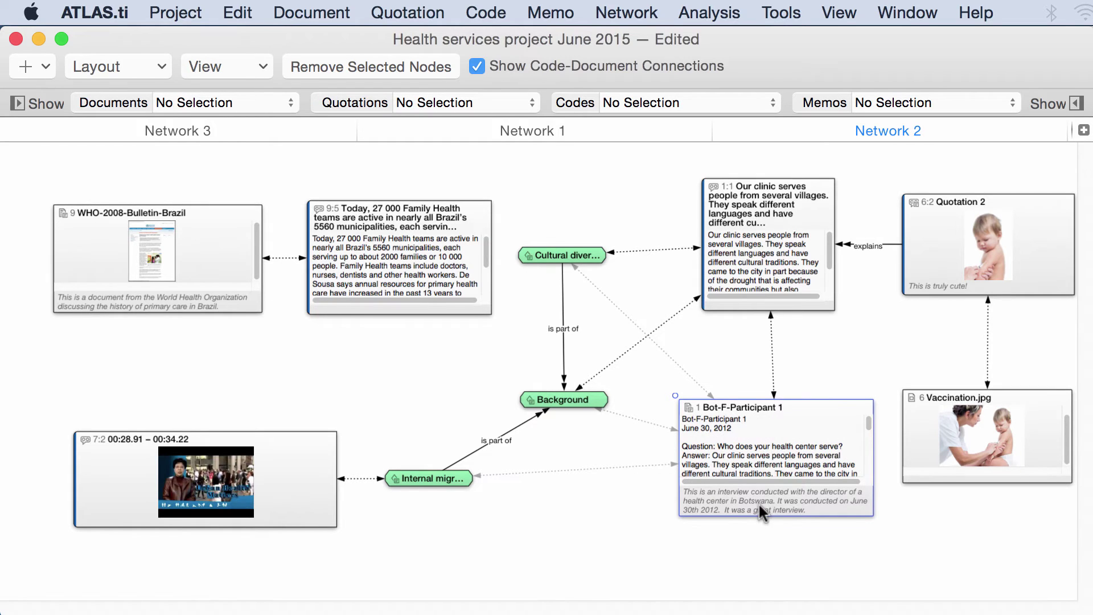
left_click(263, 67)
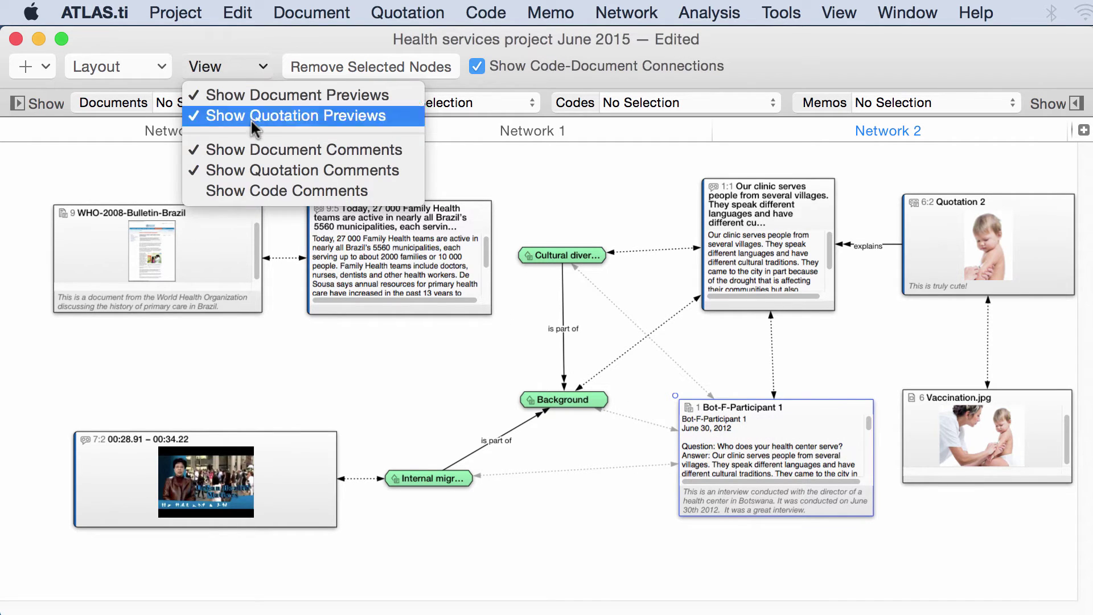
left_click(255, 194)
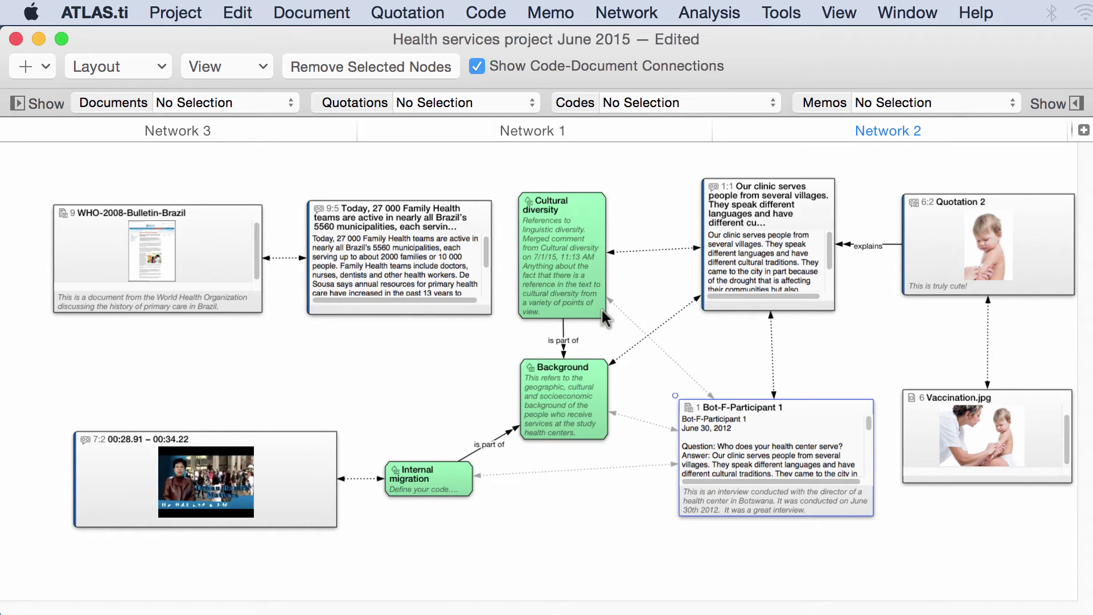
Widen the Cultural diversity code node and stretch the 7:2 video quotation node upward
mouse_move(605, 317)
left_mouse_down()
mouse_move(640, 312)
mouse_move(655, 319)
mouse_move(640, 336)
mouse_move(669, 331)
mouse_move(598, 318)
mouse_move(610, 308)
left_mouse_up()
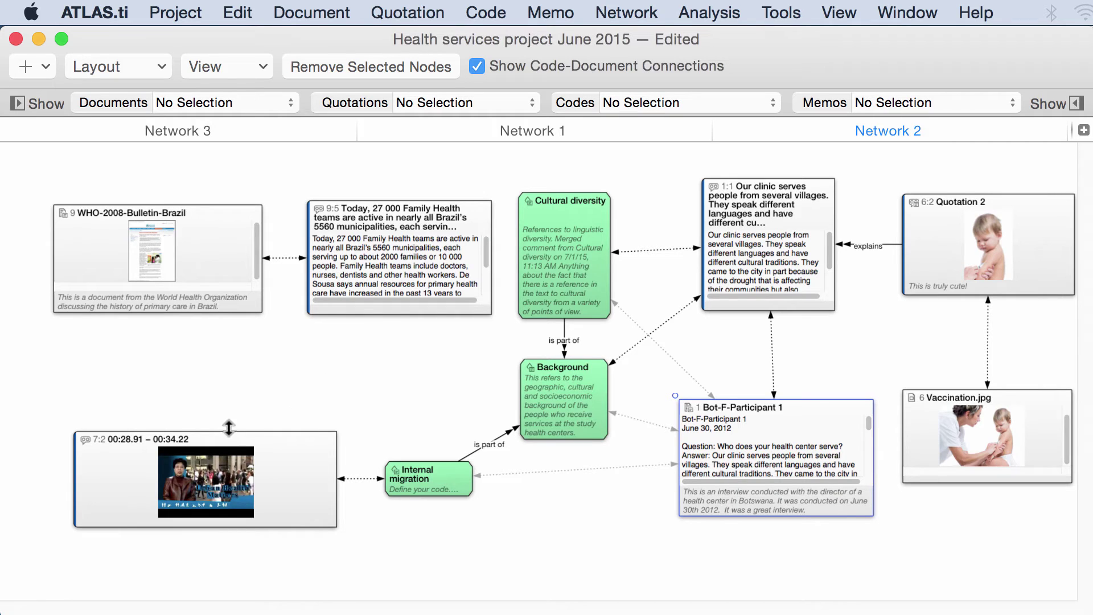
left_click_drag(230, 431, 231, 344)
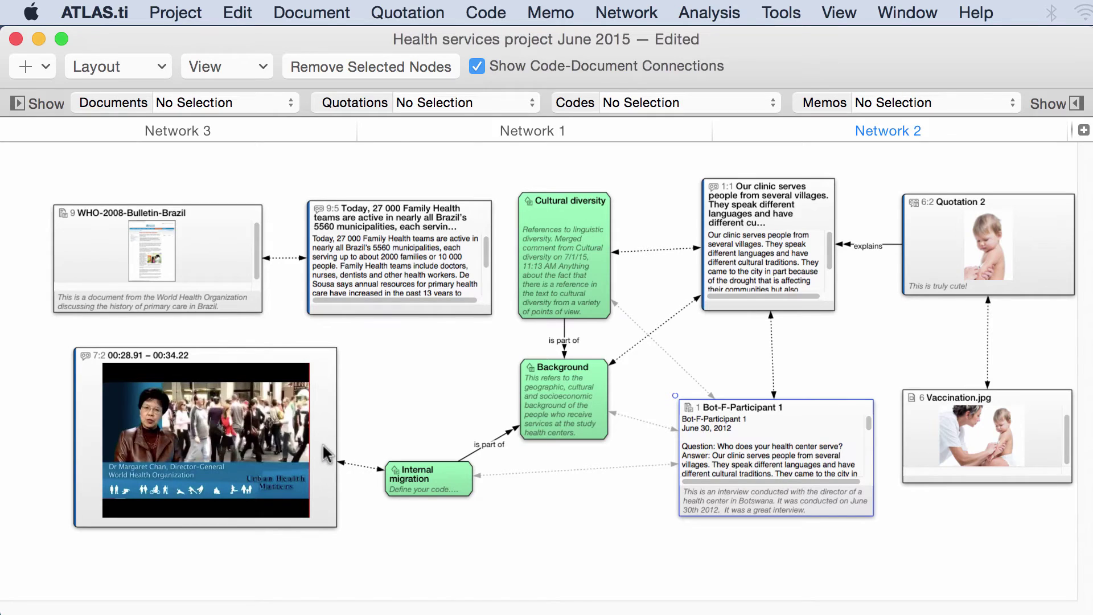
left_click(155, 262)
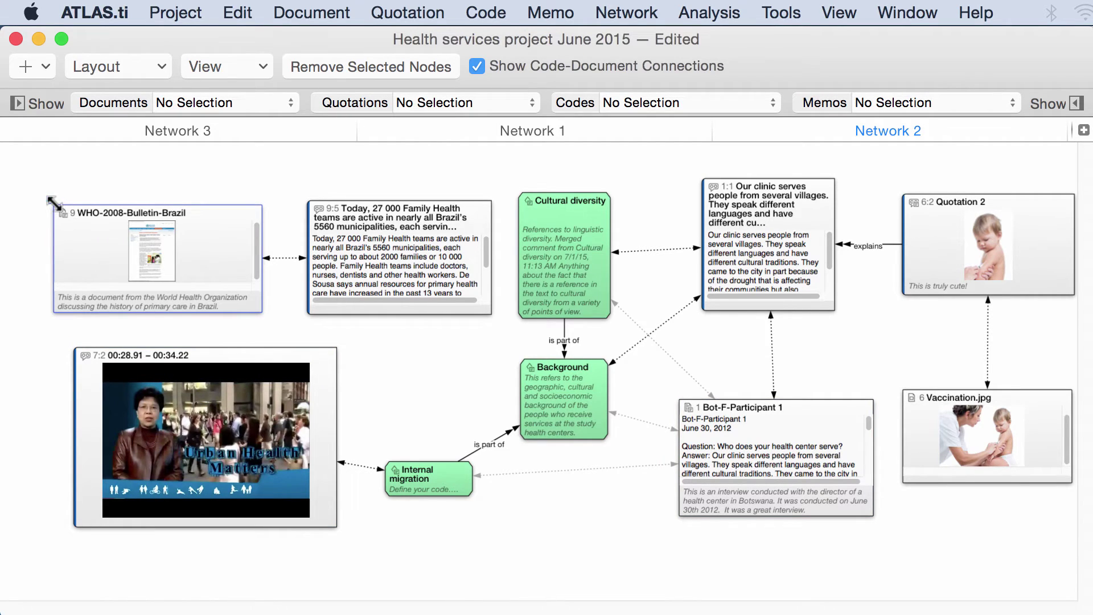
Enlarge the WHO and 1:1 nodes, raise the 9:5 node, and nudge Quotation 2 right
left_click_drag(53, 202, 15, 169)
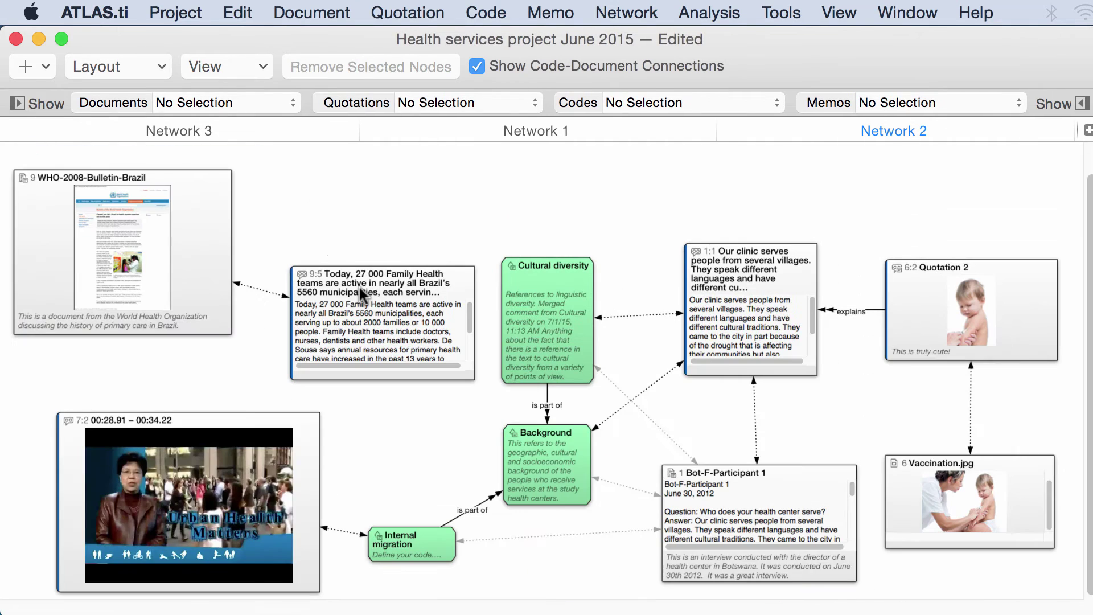
left_click_drag(360, 288, 353, 224)
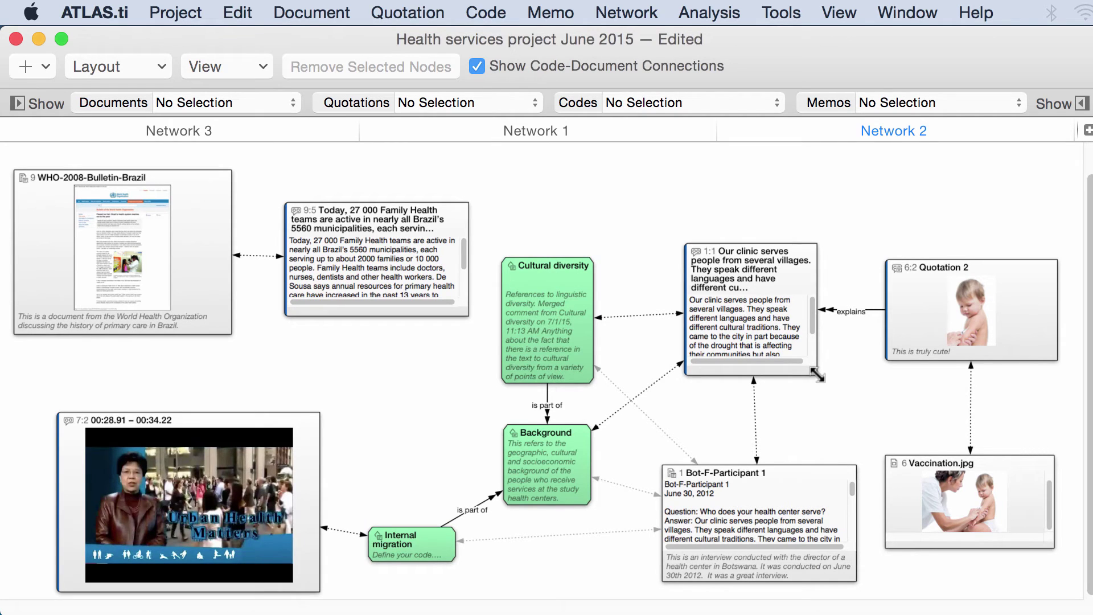
left_click_drag(819, 375, 839, 385)
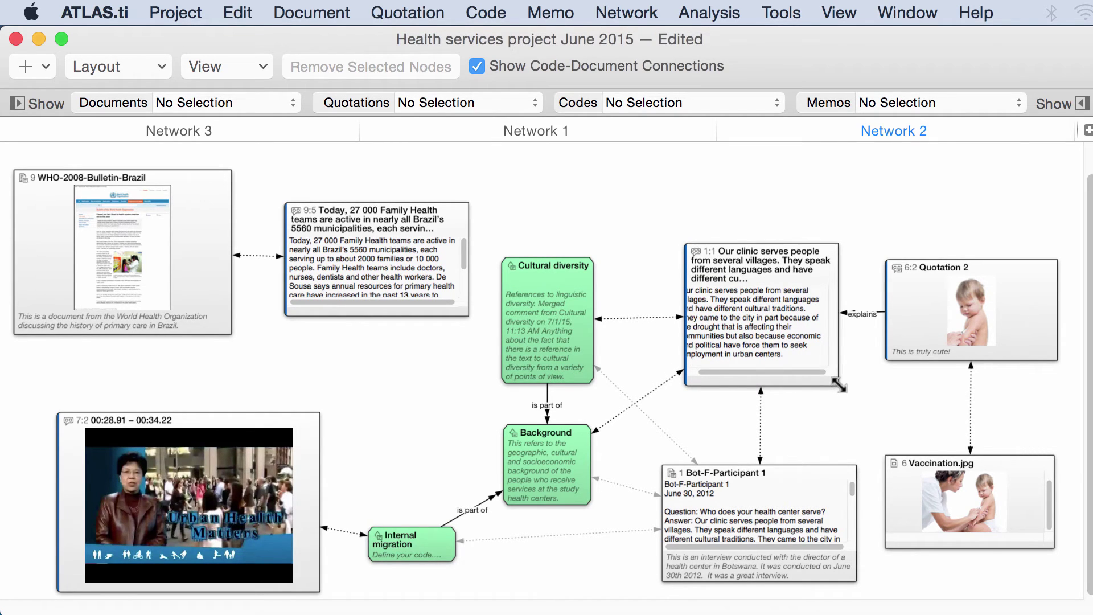
left_click_drag(919, 268, 937, 267)
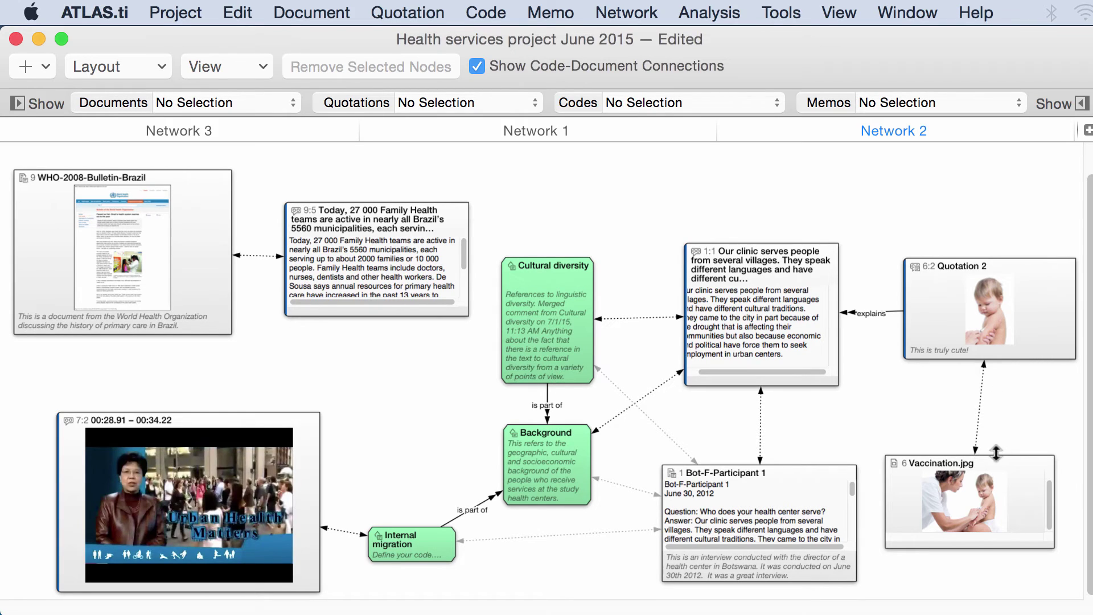
Move and heighten the Vaccination.jpg and Bot-F-Participant 1 nodes to show more content
left_click_drag(997, 470, 1018, 452)
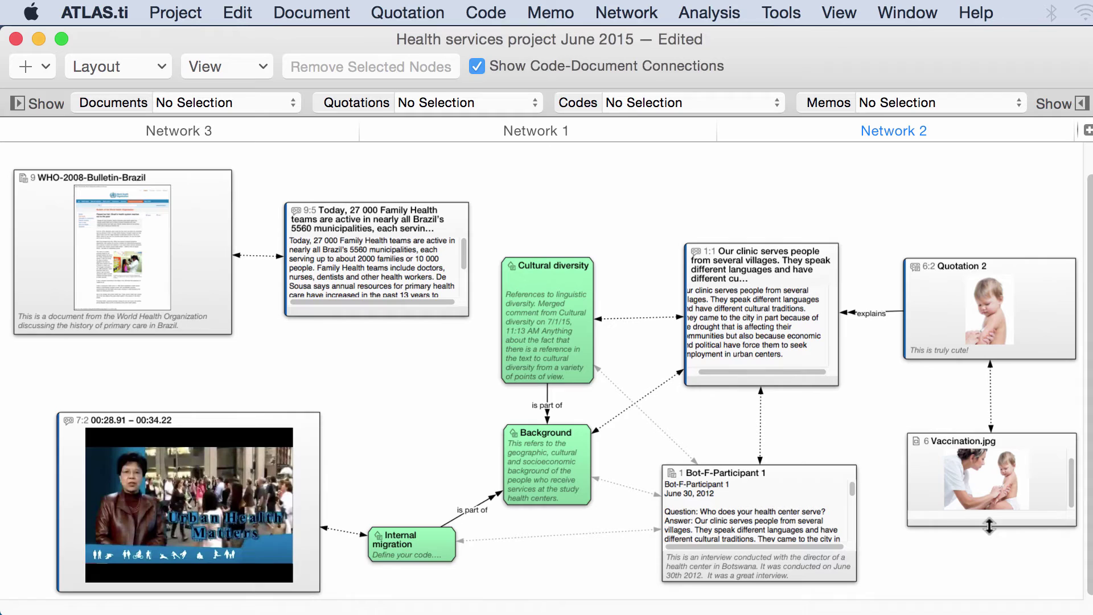
left_click_drag(988, 525, 989, 558)
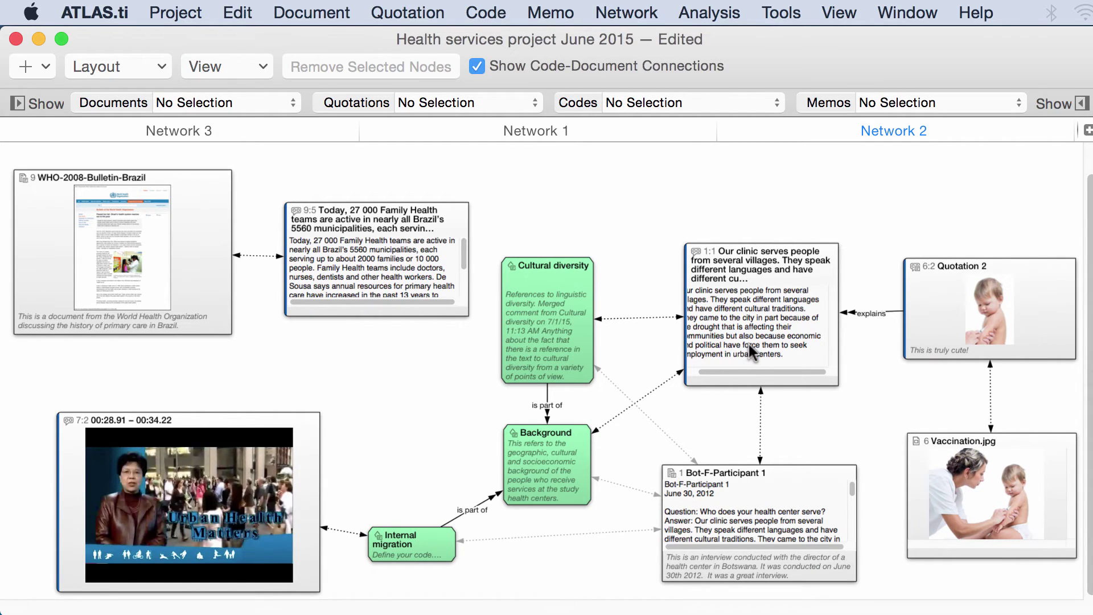
left_click_drag(759, 490, 769, 461)
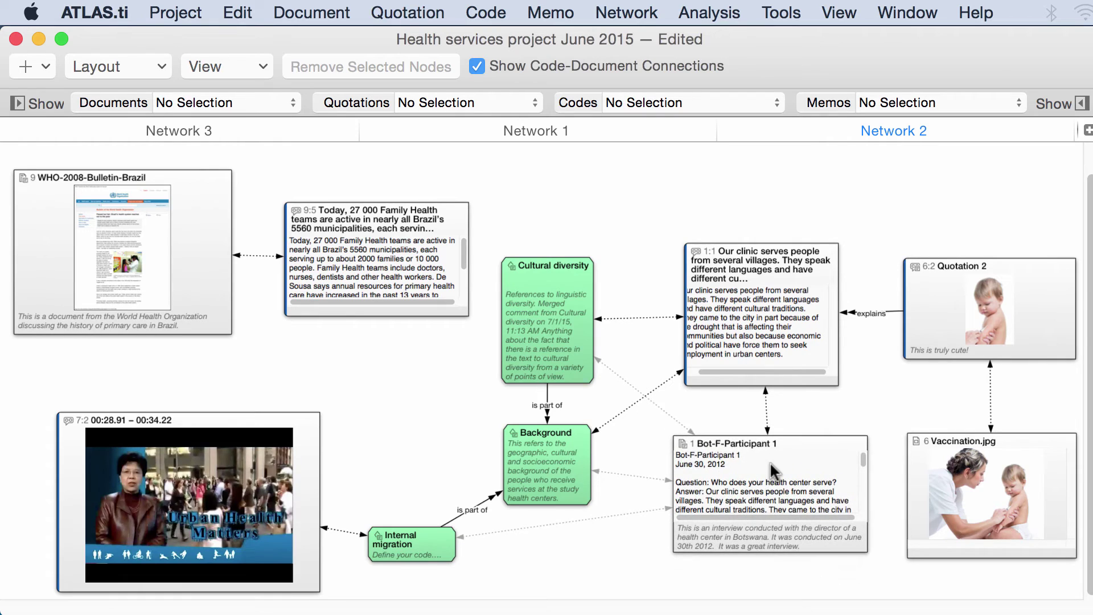
left_click_drag(773, 553, 773, 573)
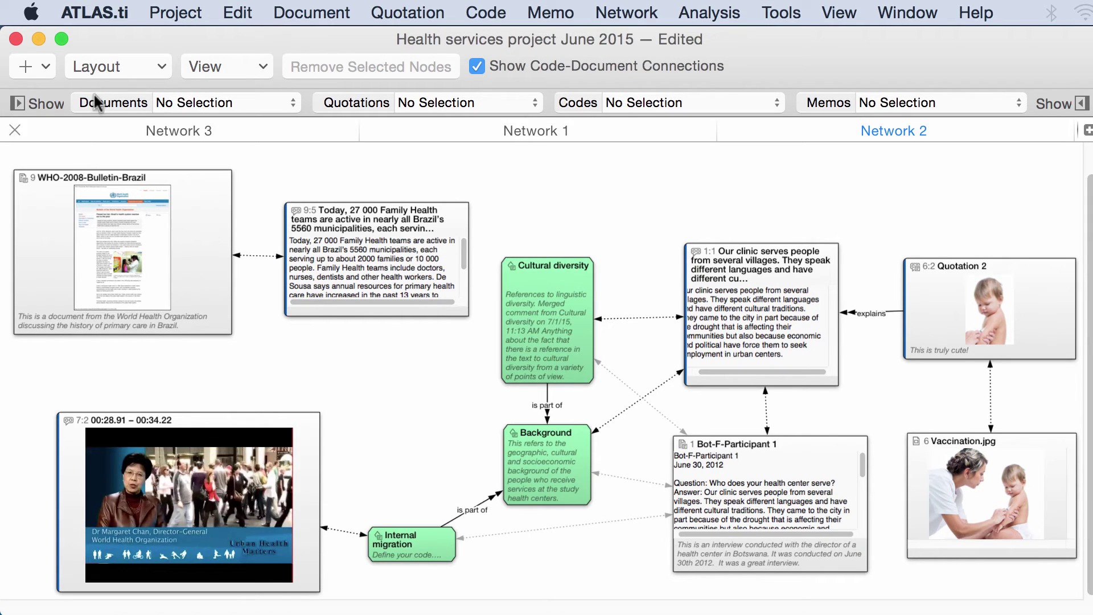
Select all nodes in Network 2 and copy them with Edit > Copy
left_click(234, 14)
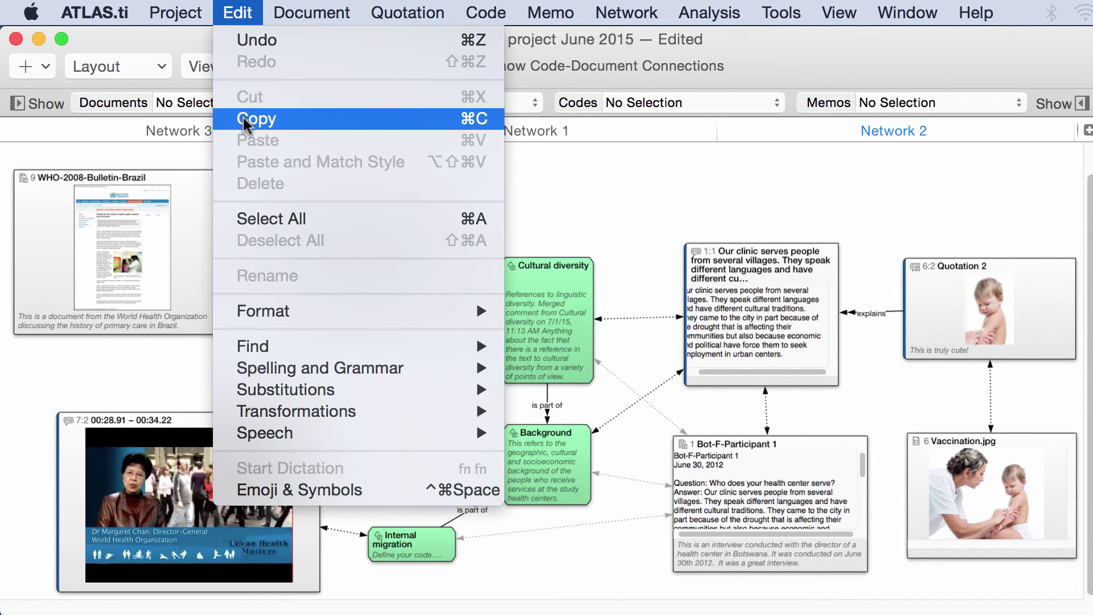
left_click(244, 219)
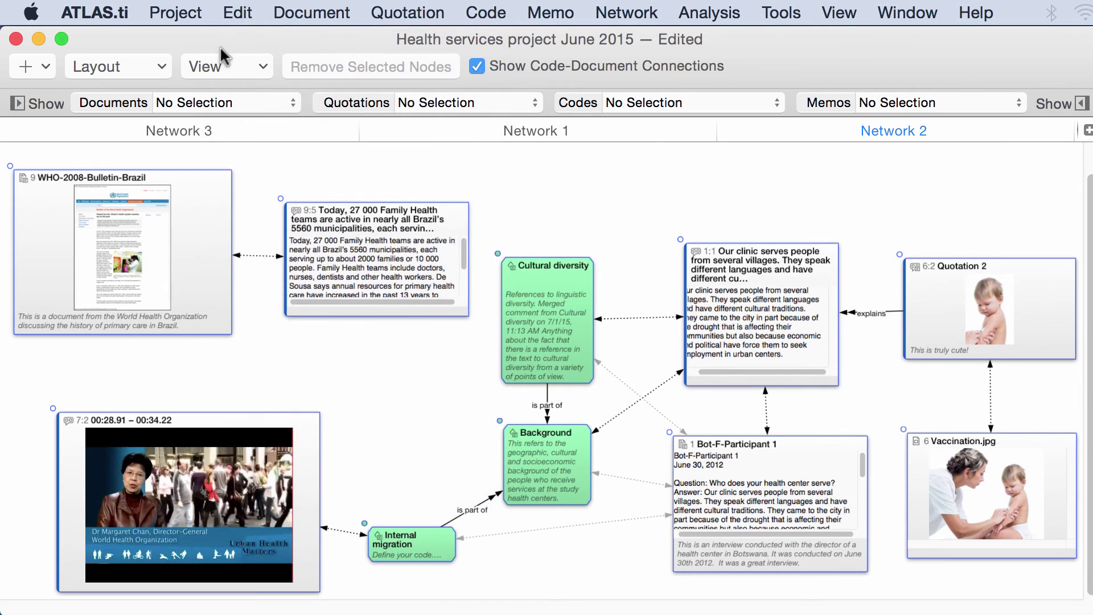
left_click(236, 15)
left_click(245, 118)
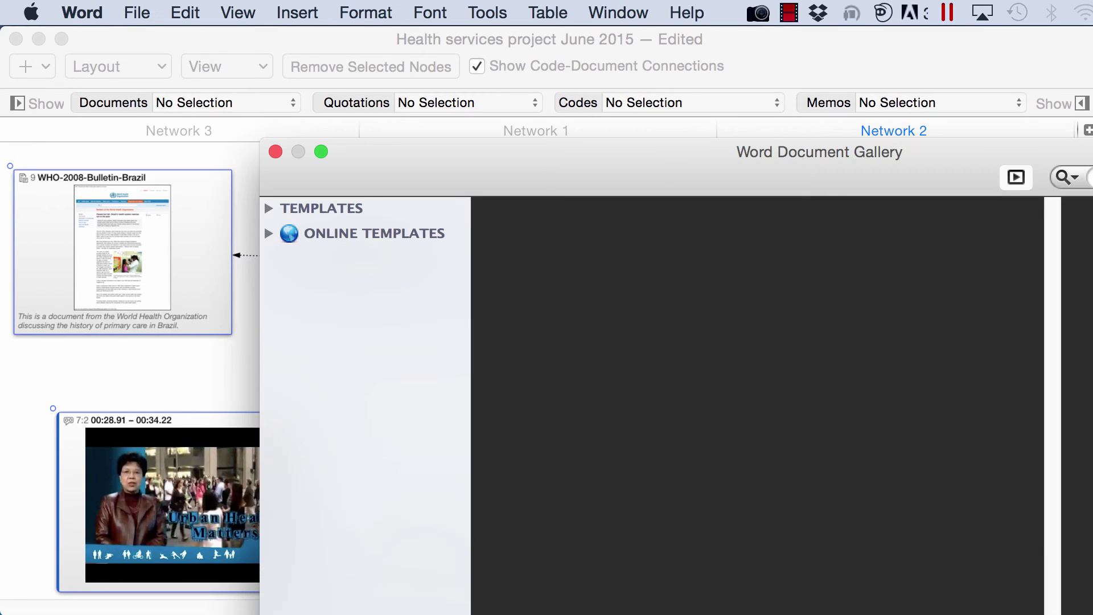
Create a new blank Word document and paste the copied network into it
left_click(137, 13)
left_click(142, 40)
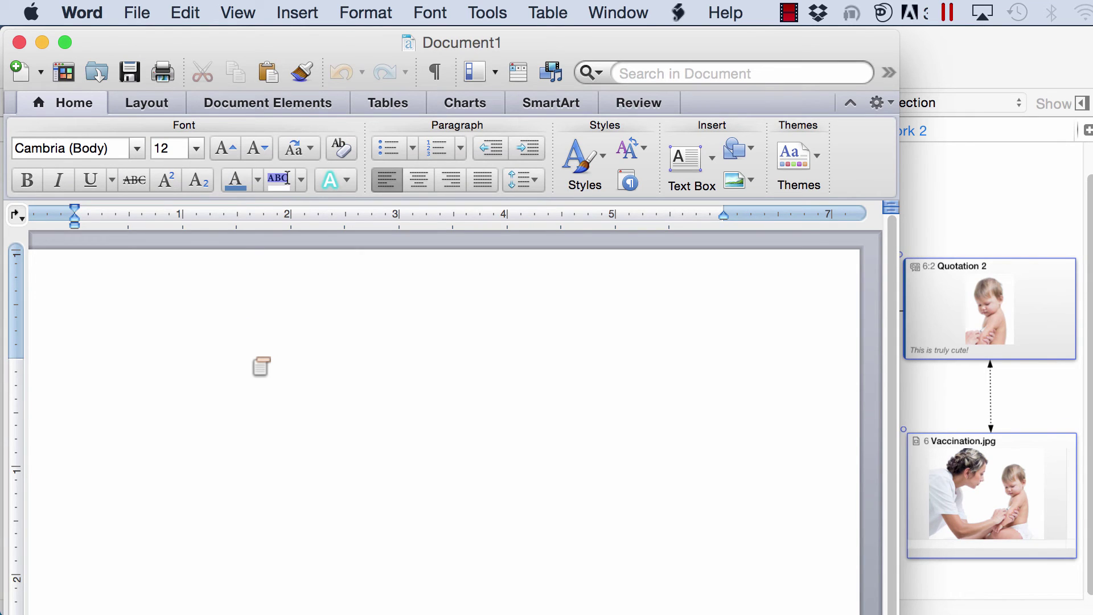
right_click(254, 359)
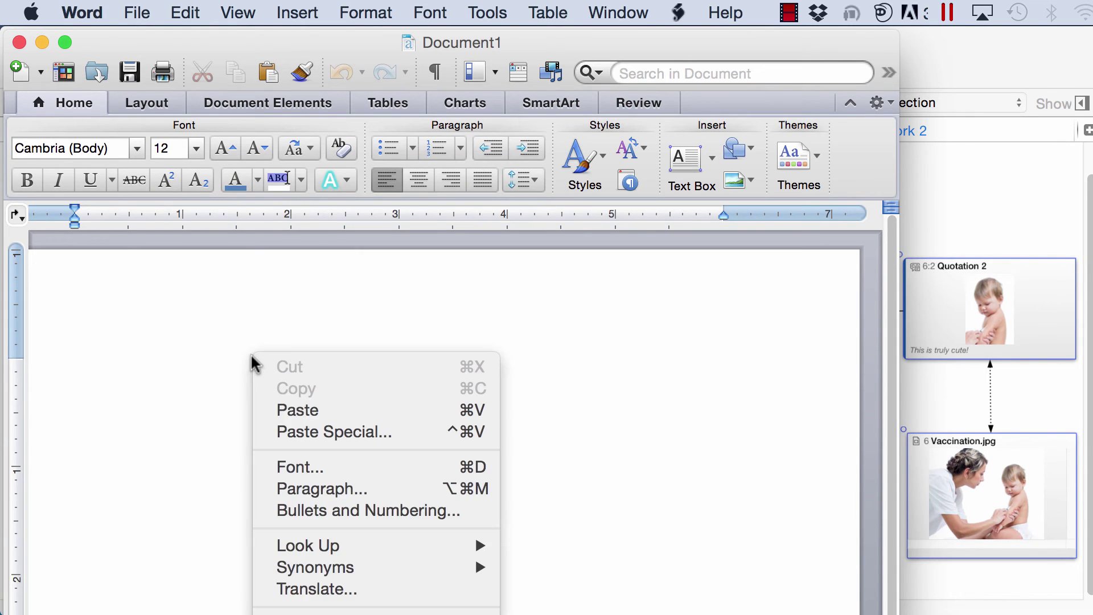
left_click(282, 411)
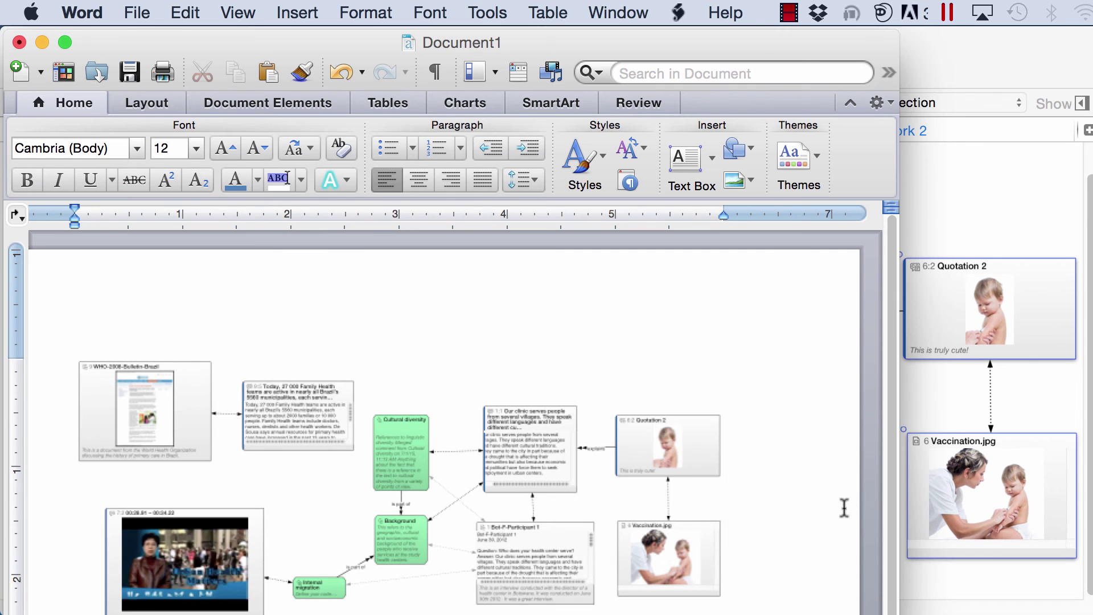
Enlarge the pasted network picture to span the page width
left_click_drag(892, 509, 892, 538)
left_click(712, 456)
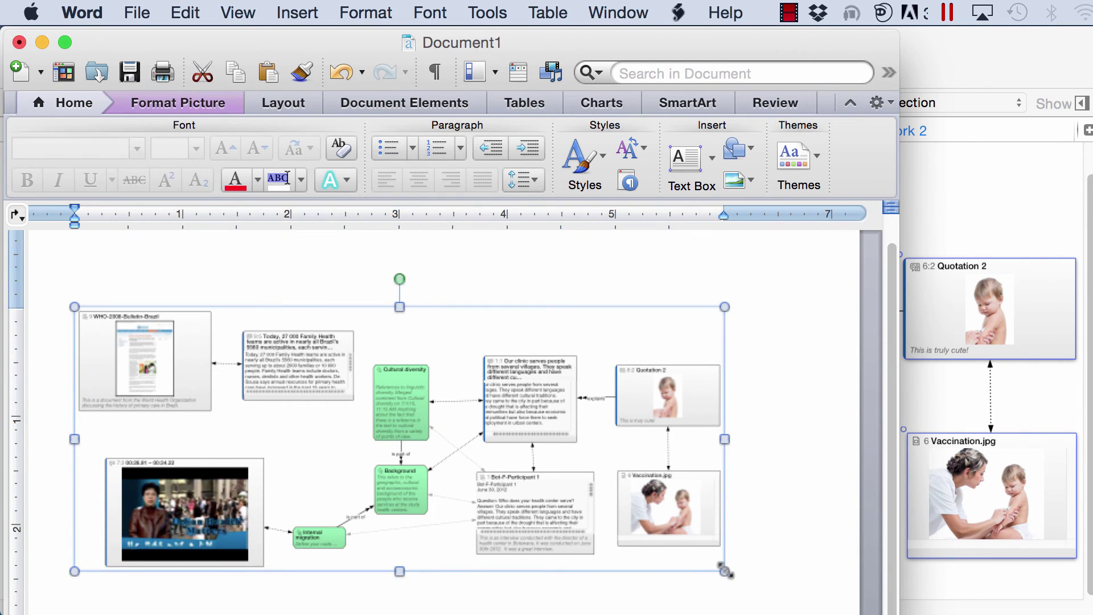
left_click_drag(724, 570, 793, 593)
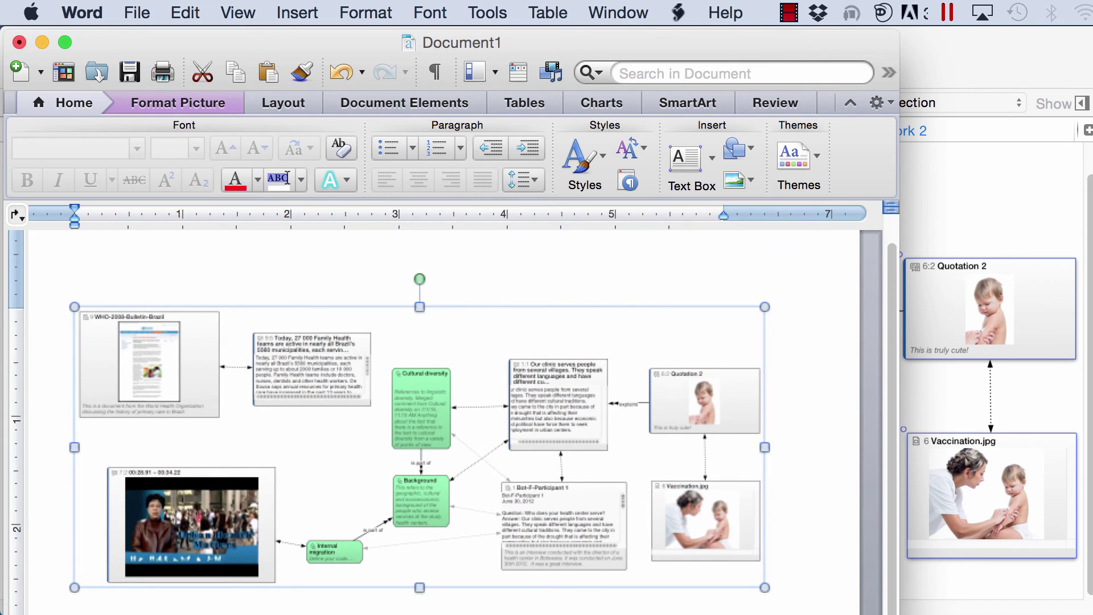
Print Network 2 from ATLAS.ti via Project > Print, choosing Open PDF in Preview
left_click(940, 396)
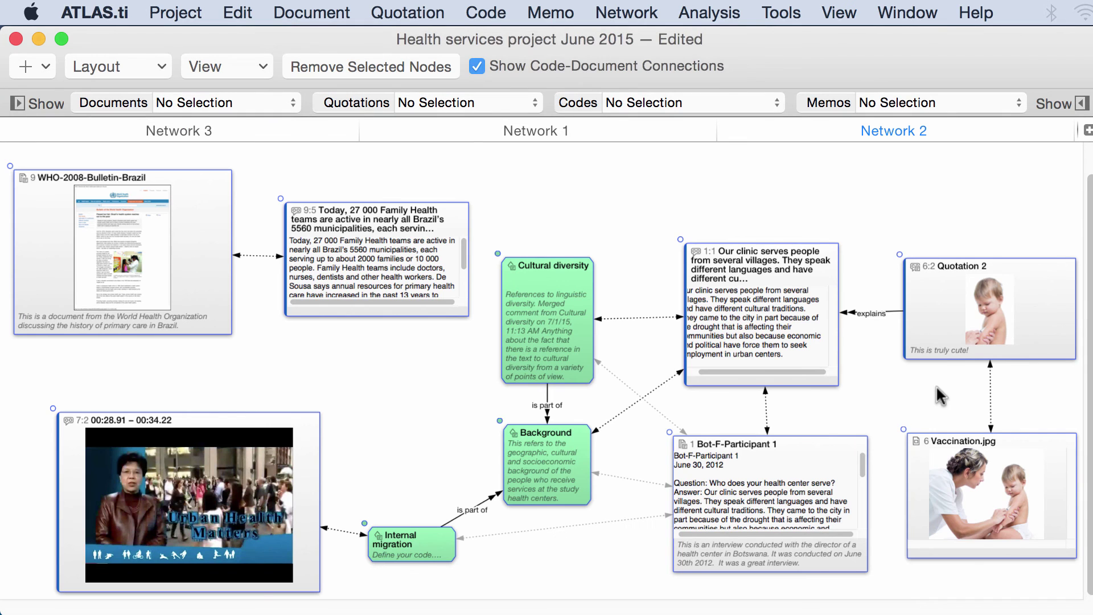
left_click(190, 14)
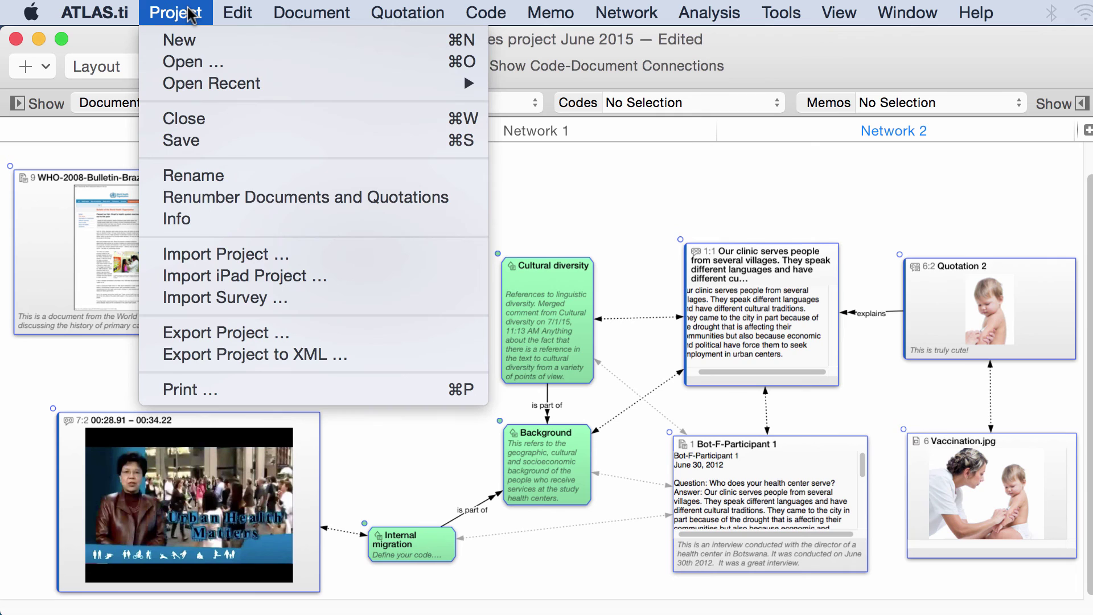
left_click(178, 390)
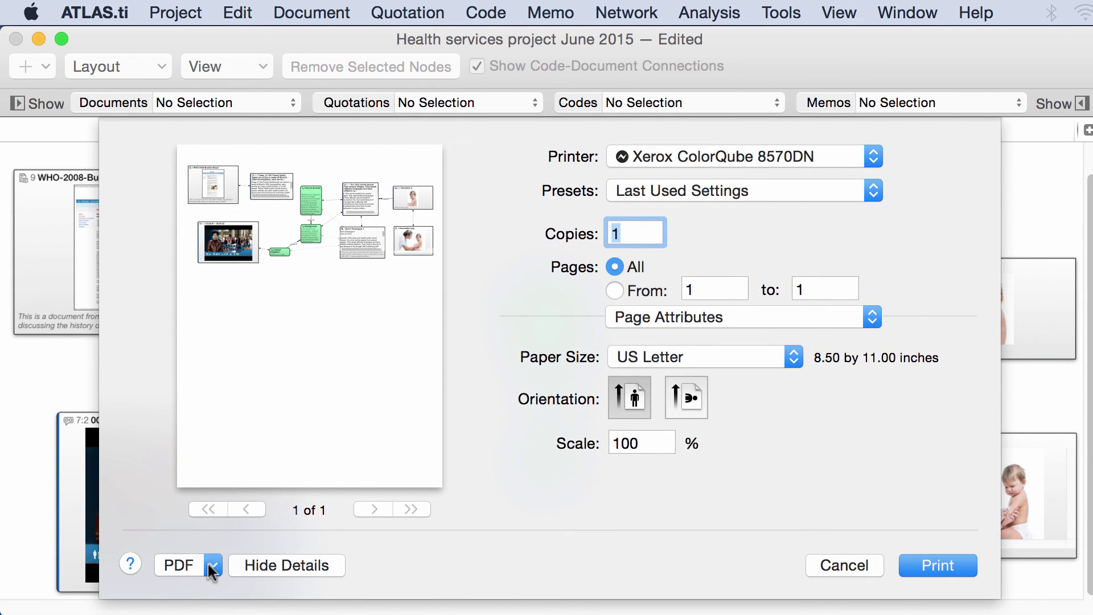
left_click(208, 565)
left_click(215, 590)
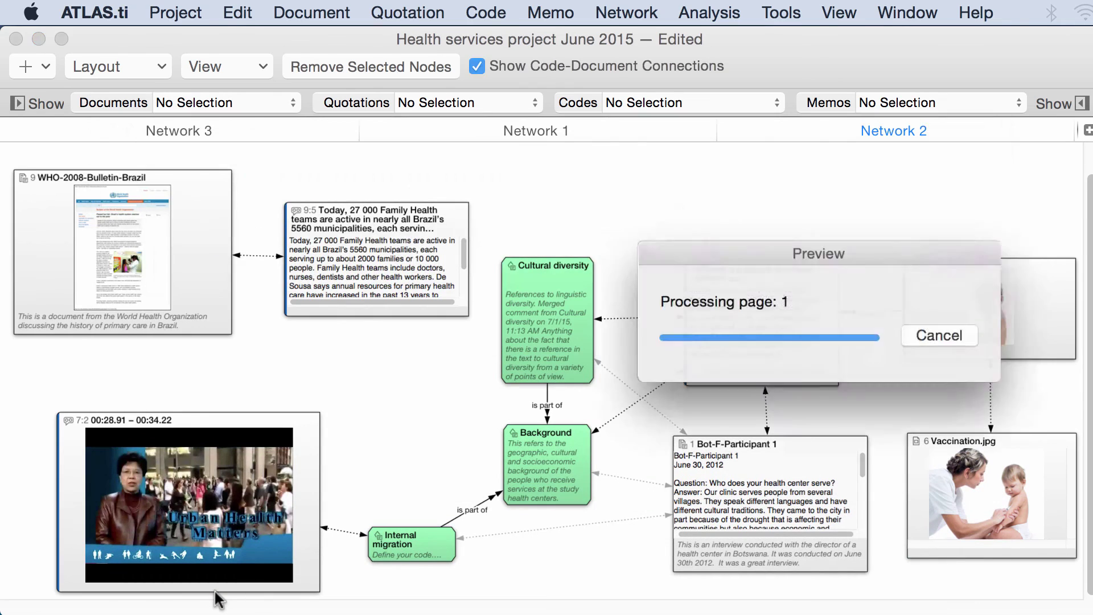